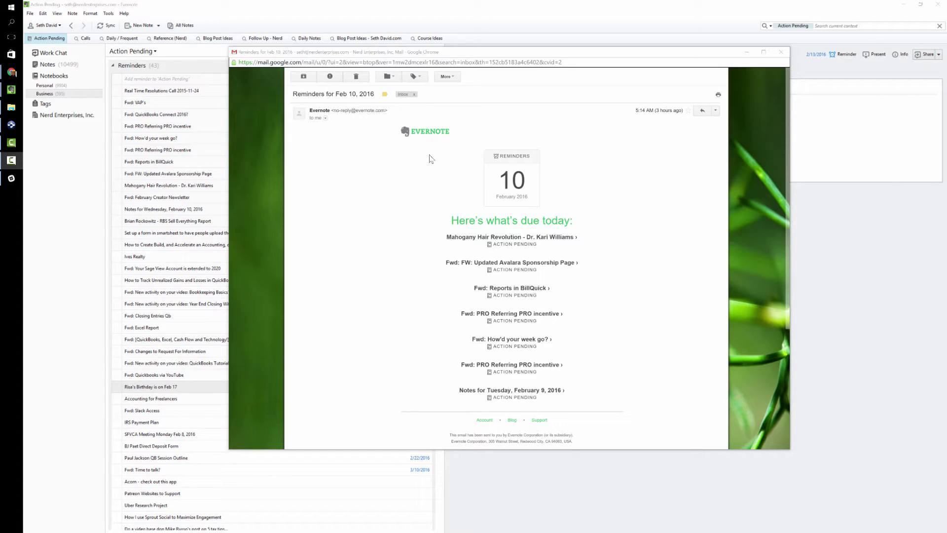
{"action": "left_click", "coordinate": [581, 182]}
Try Snippet and Top List views, then expand Action Pending's 43 reminders with due dates.
{"action": "left_click", "coordinate": [747, 16]}
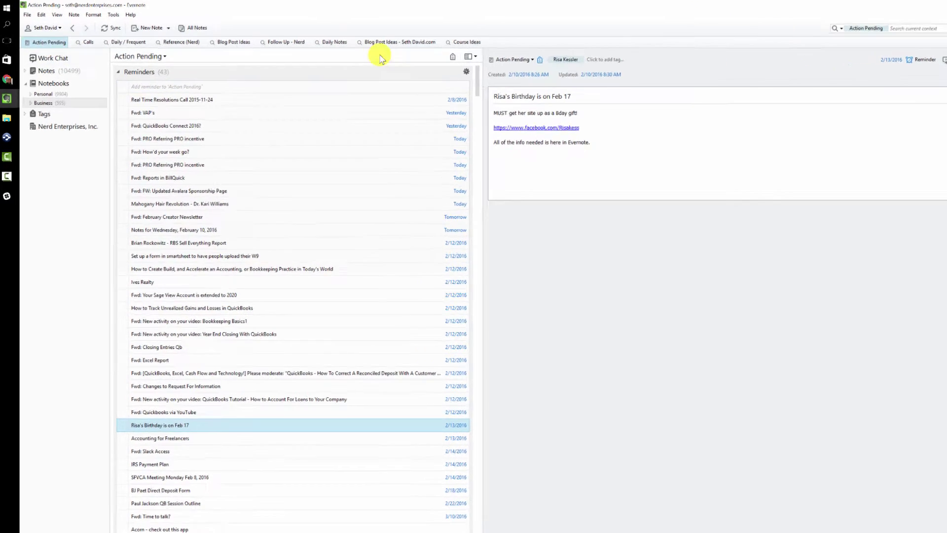
{"action": "left_click", "coordinate": [711, 90]}
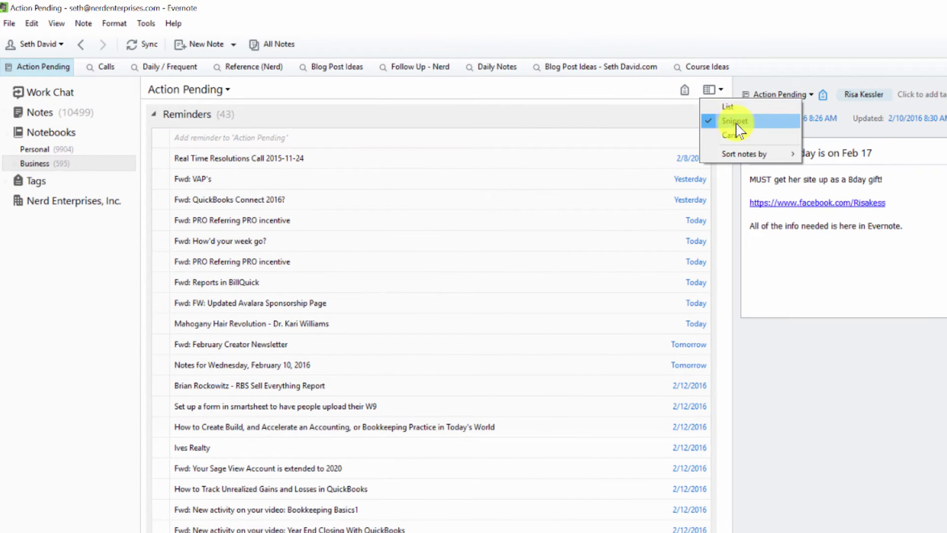
{"action": "left_click", "coordinate": [199, 115]}
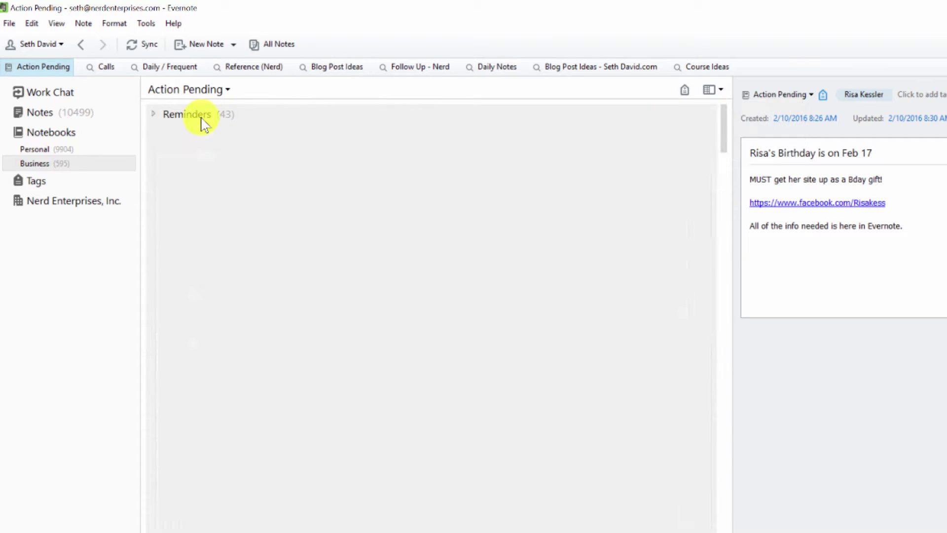
{"action": "left_click", "coordinate": [153, 113]}
{"action": "left_click", "coordinate": [156, 115]}
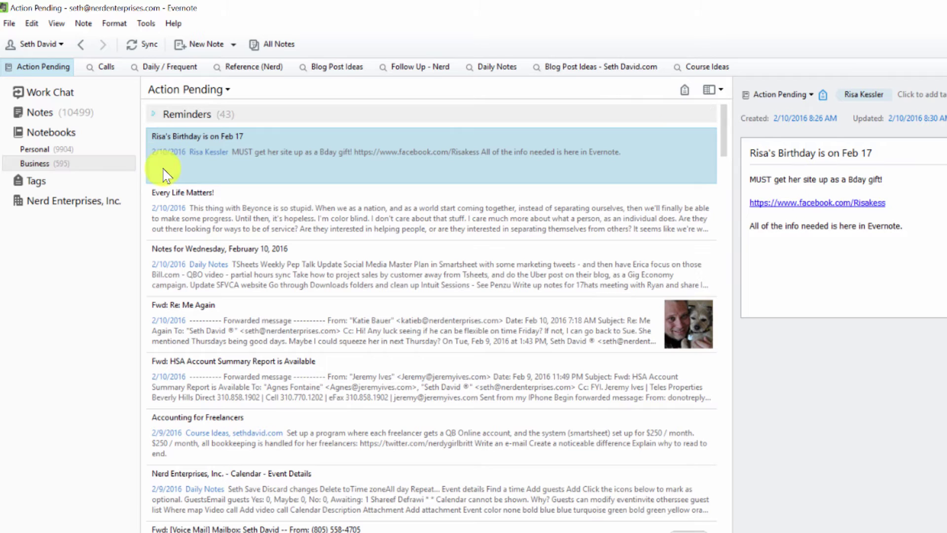
{"action": "left_click", "coordinate": [153, 115]}
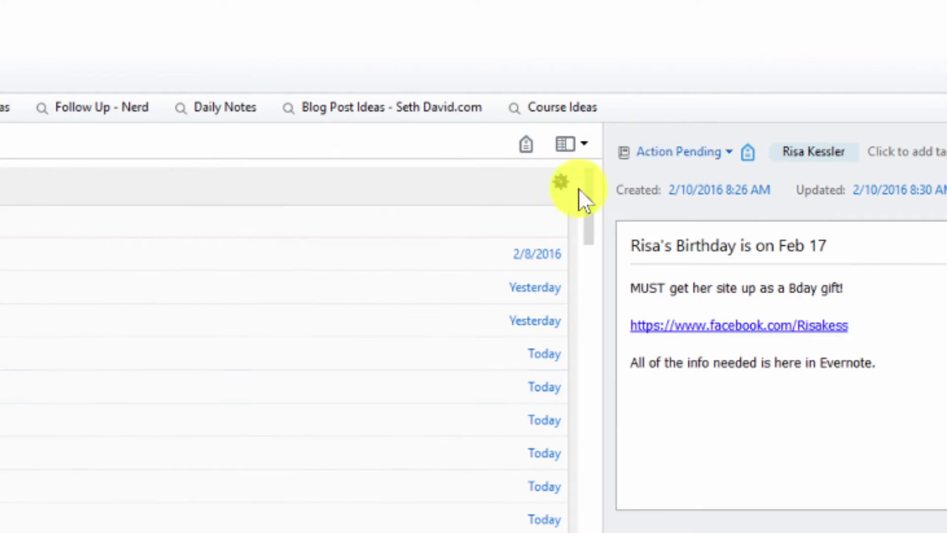
{"action": "left_click", "coordinate": [566, 144]}
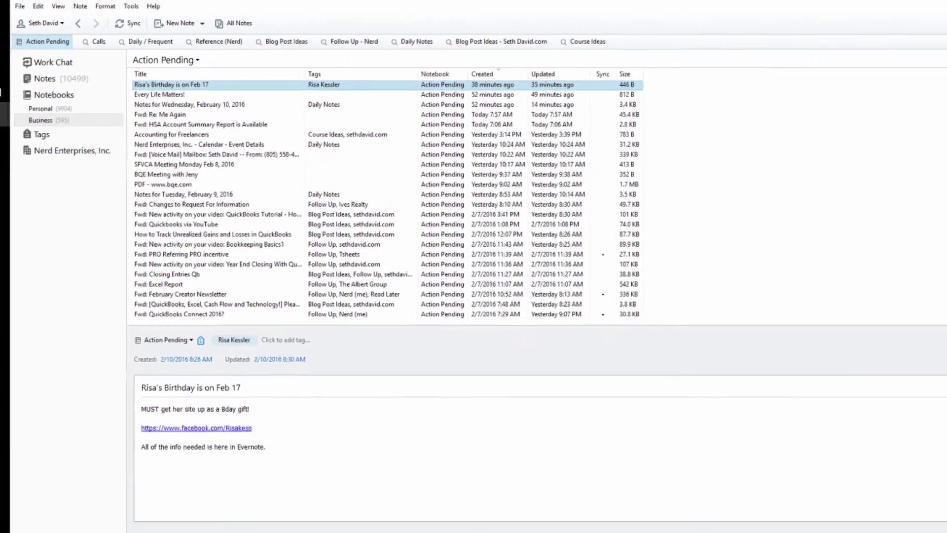
Return to Side List view and review reminder settings on the Real Time Resolutions Call note.
{"action": "left_click", "coordinate": [931, 59]}
{"action": "left_click", "coordinate": [910, 74]}
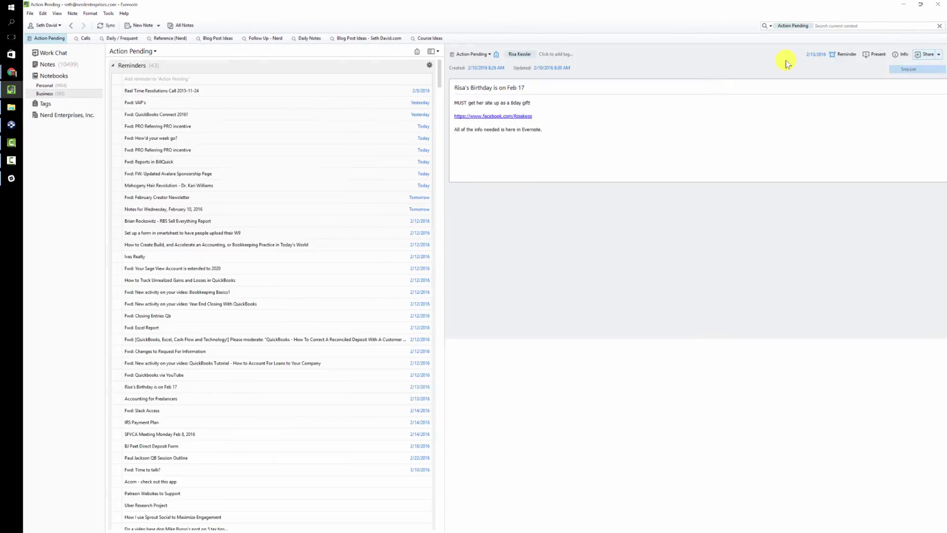
{"action": "left_click", "coordinate": [254, 93]}
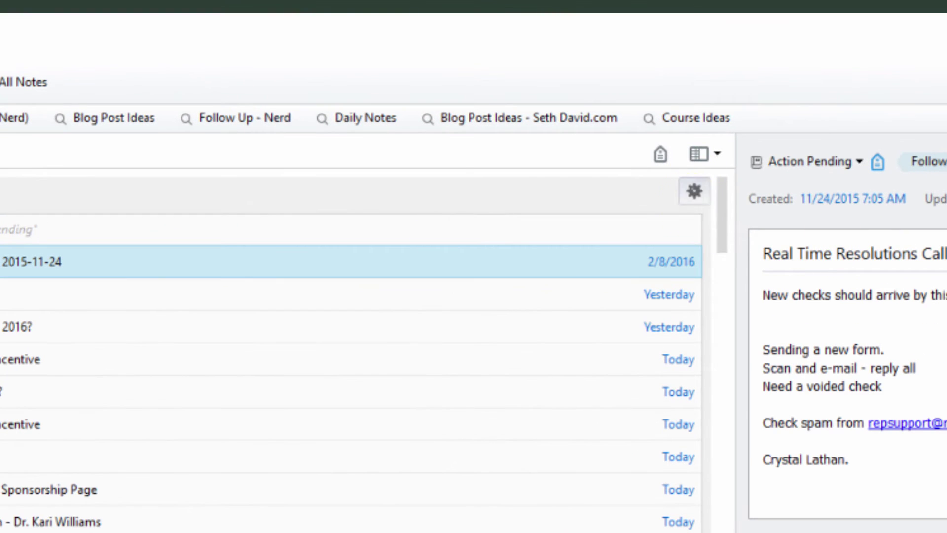
{"action": "left_click", "coordinate": [695, 192]}
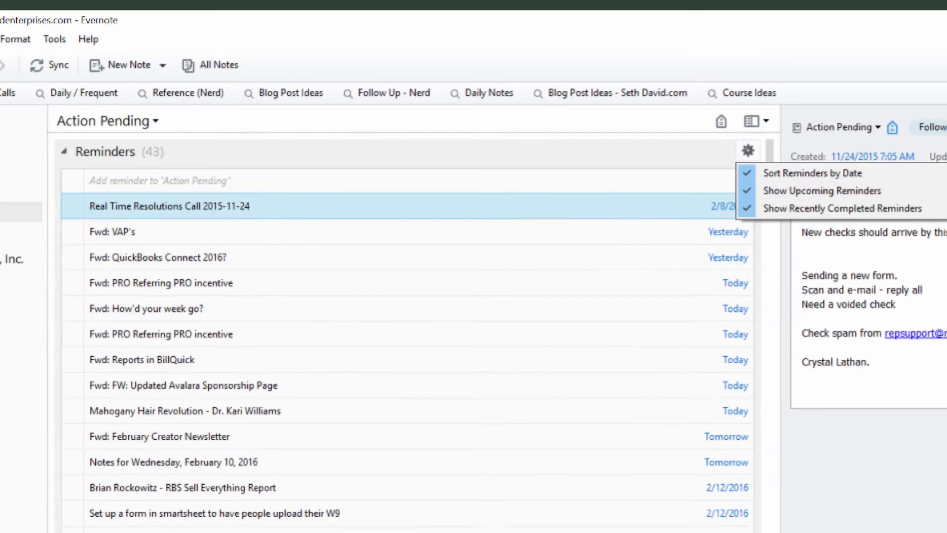
{"action": "left_click", "coordinate": [176, 191]}
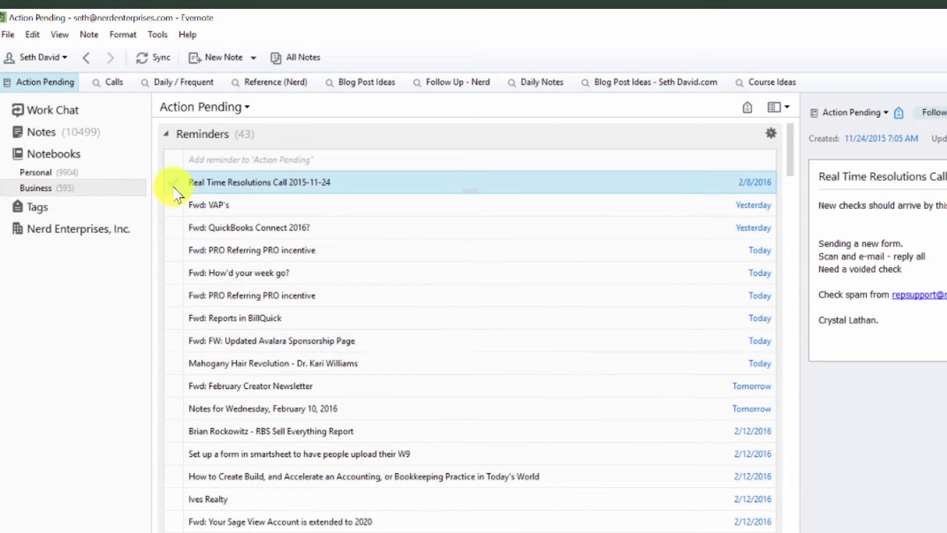
Tick and untick the Real Time Resolutions Call reminder, then open Fwd: PRO Referring PRO incentive.
{"action": "left_click", "coordinate": [176, 183]}
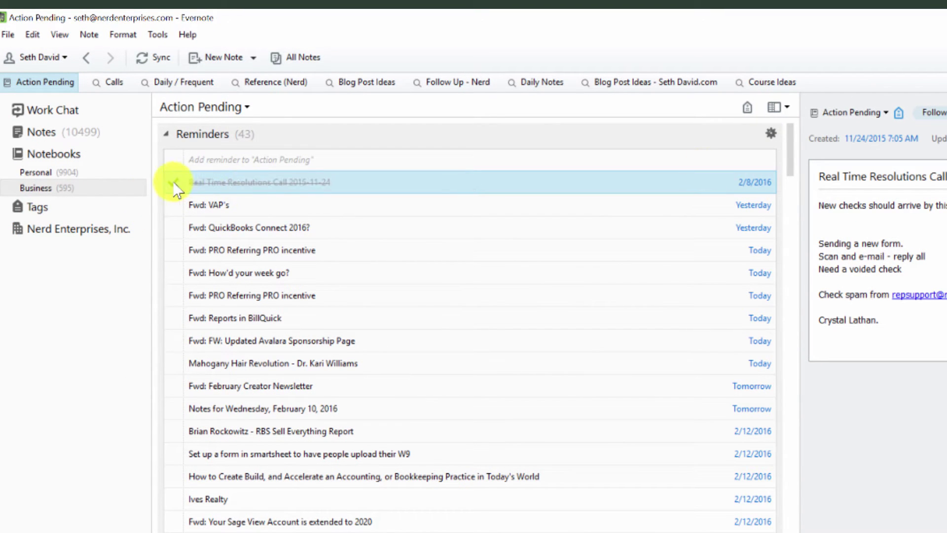
{"action": "left_click", "coordinate": [175, 183]}
{"action": "left_click", "coordinate": [316, 250]}
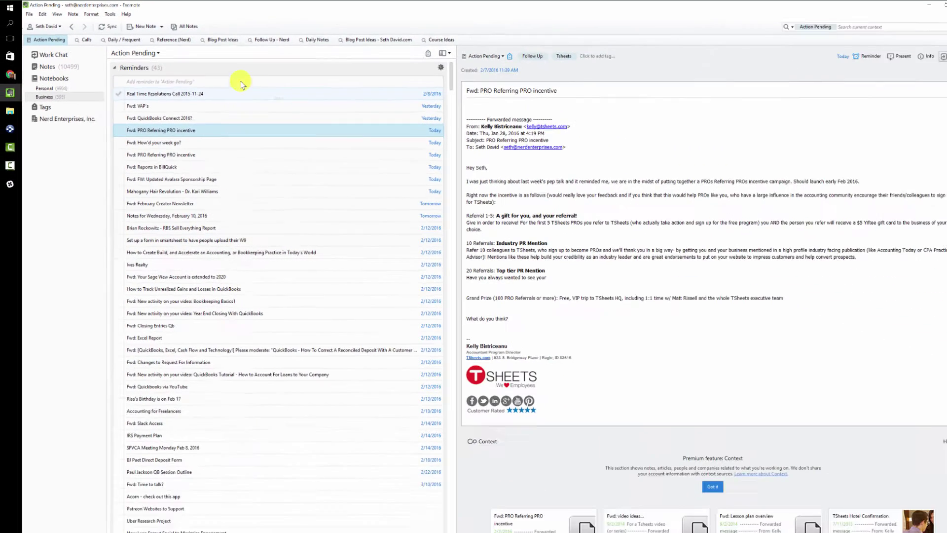
Tag Real Time Resolutions Call, Fwd: VAP's, QuickBooks Connect 2016? and the first PRO Referring note with Today.
{"action": "left_click", "coordinate": [170, 94]}
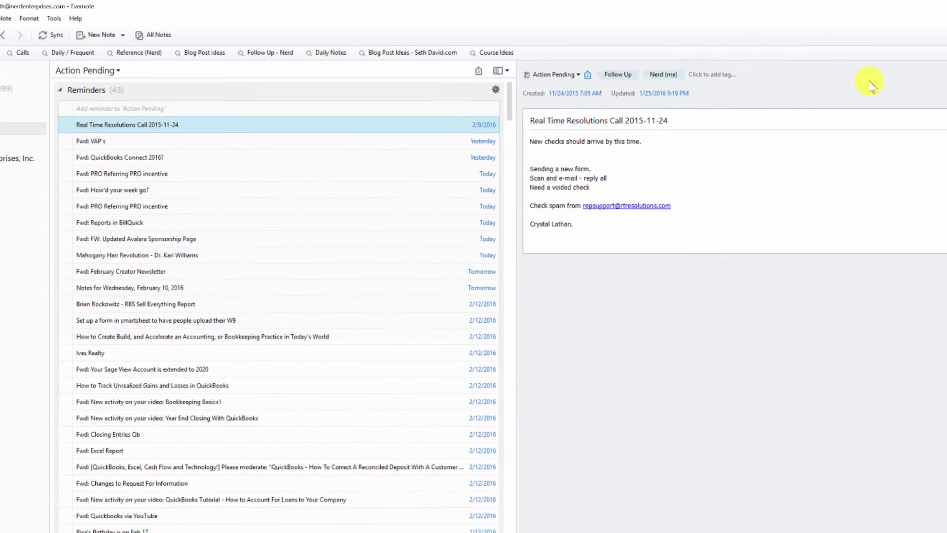
{"action": "left_click", "coordinate": [587, 53]}
{"action": "type", "text": "today"}
{"action": "key", "text": "Return"}
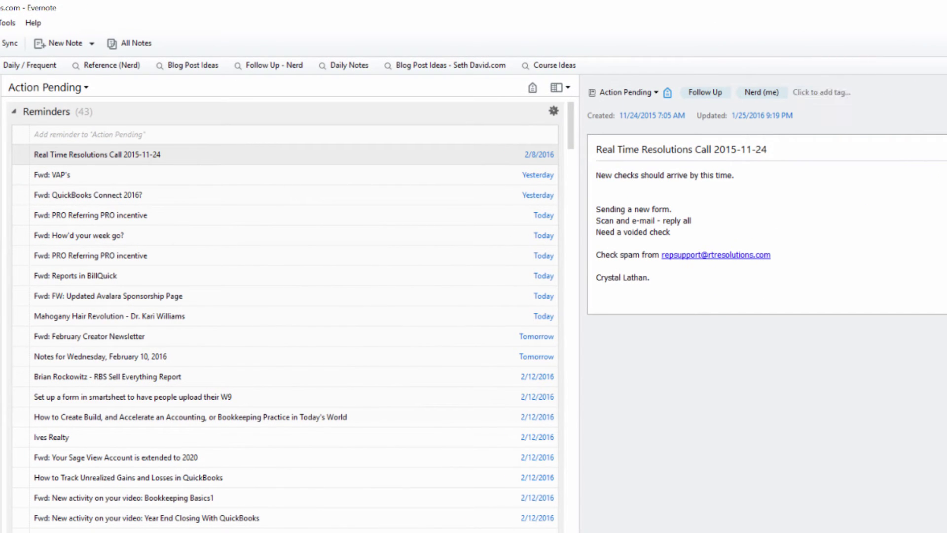
{"action": "left_click", "coordinate": [479, 174]}
{"action": "left_click", "coordinate": [875, 94]}
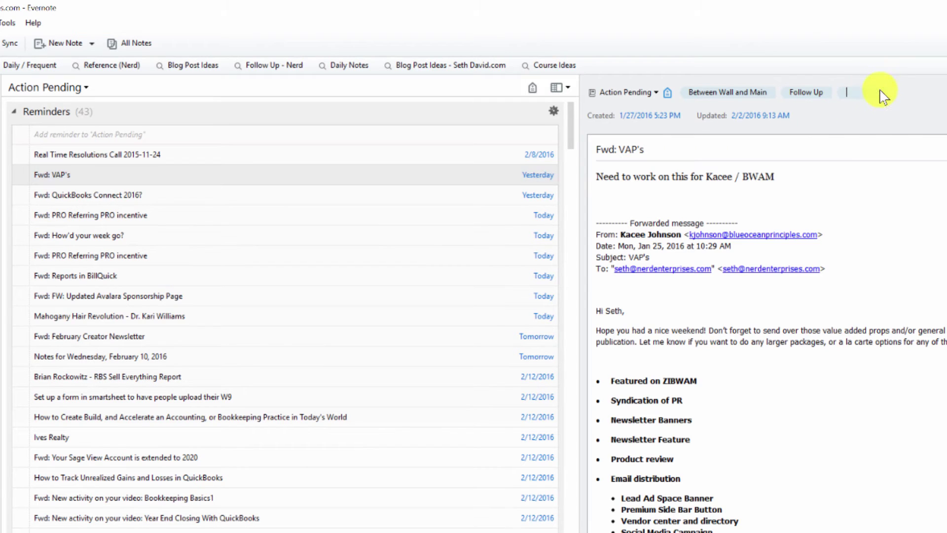
{"action": "type", "text": "today"}
{"action": "key", "text": "Return"}
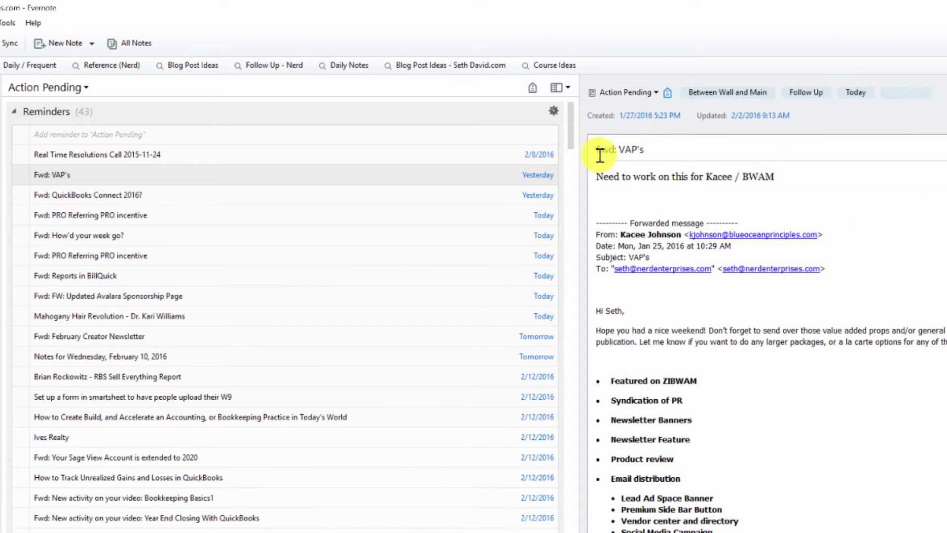
{"action": "left_click", "coordinate": [508, 195]}
{"action": "left_click", "coordinate": [835, 92]}
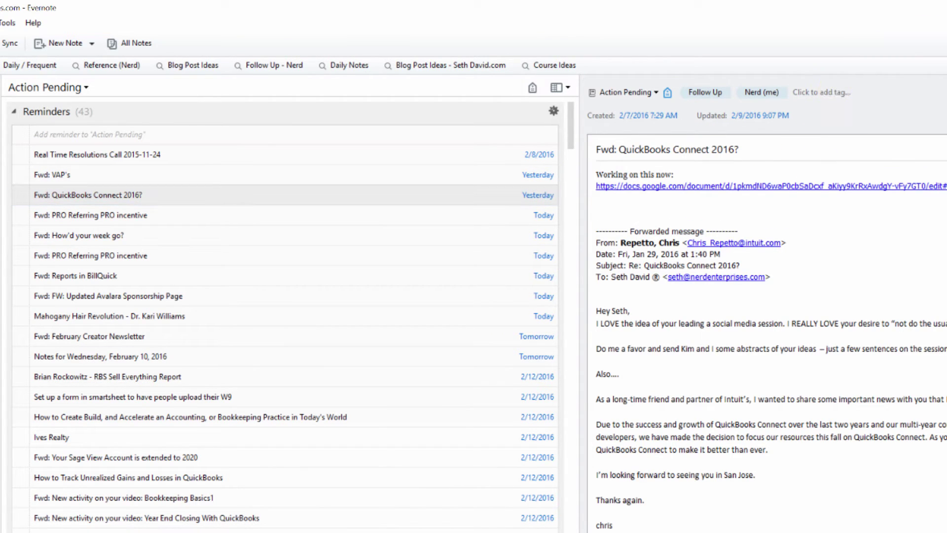
{"action": "type", "text": "tod"}
{"action": "key", "text": "Return"}
{"action": "left_click", "coordinate": [518, 215]}
{"action": "left_click", "coordinate": [813, 92]}
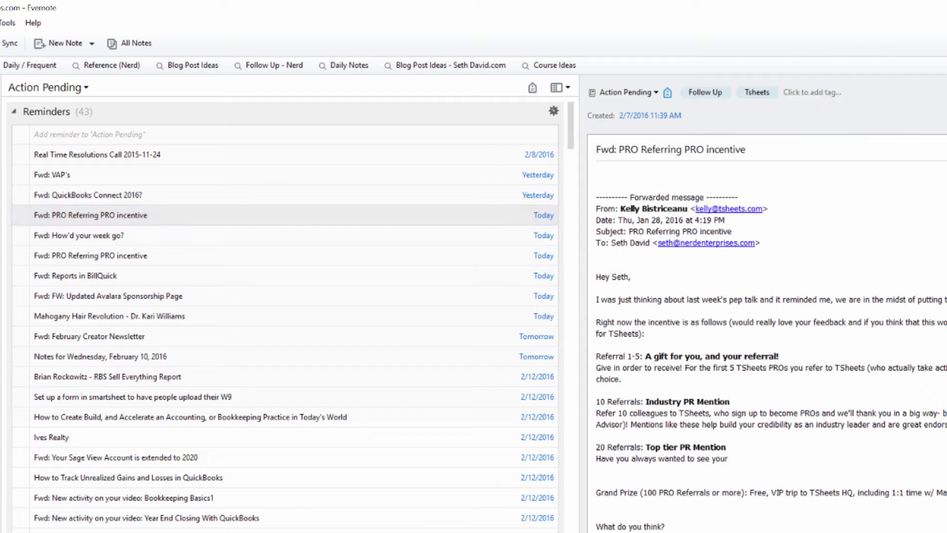
{"action": "type", "text": "tod"}
{"action": "key", "text": "Return"}
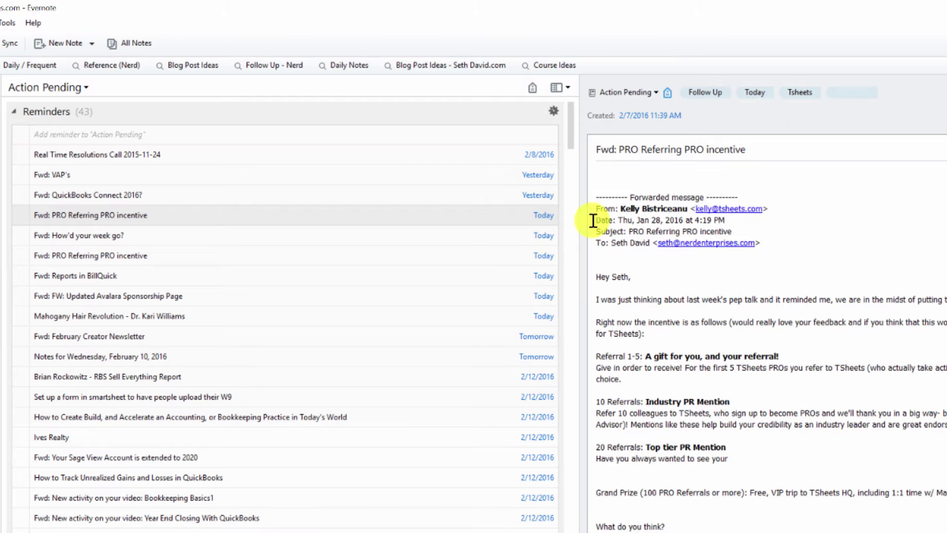
Tag How'd your week go?, the second PRO Referring note, BillQuick, Avalara and Mahogany Hair Revolution with Today.
{"action": "left_click", "coordinate": [490, 235]}
{"action": "key", "text": "ctrl+alt+t"}
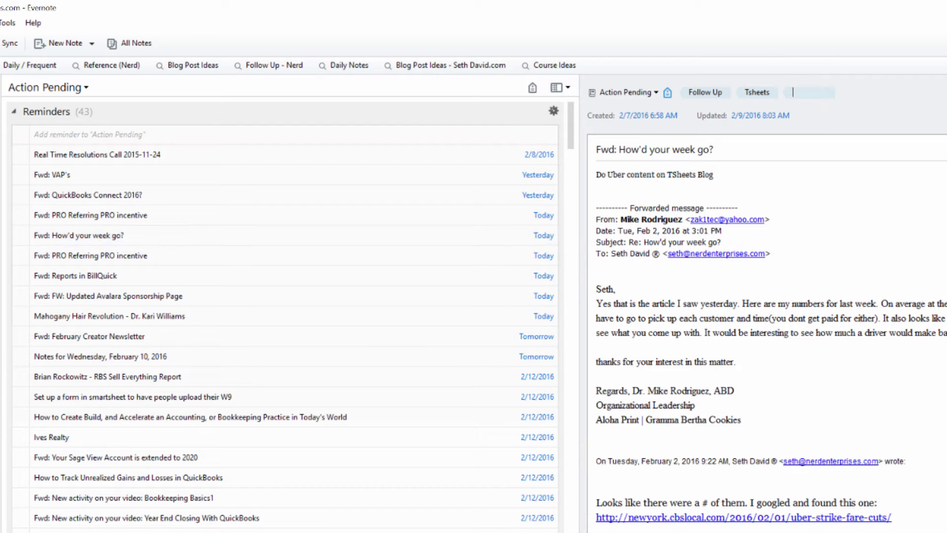
{"action": "type", "text": "today"}
{"action": "key", "text": "Return"}
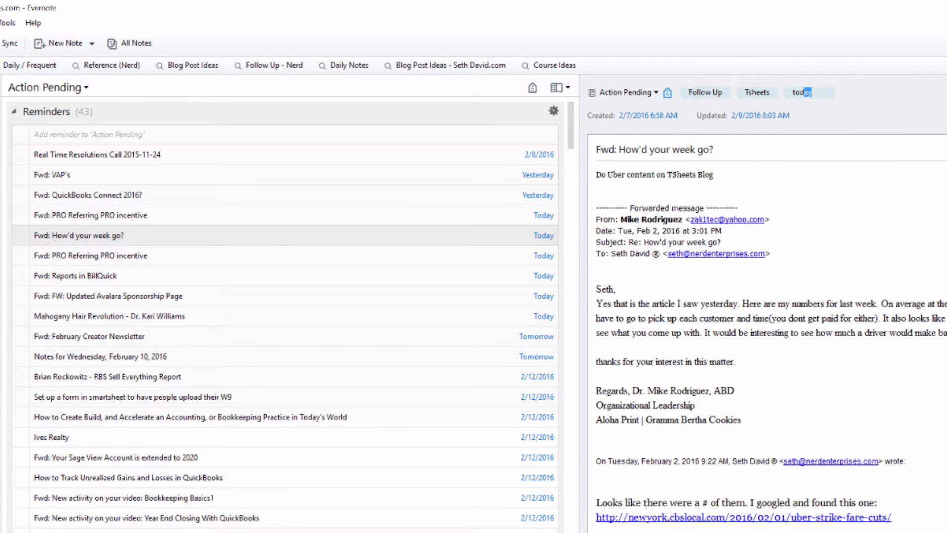
{"action": "left_click", "coordinate": [518, 256]}
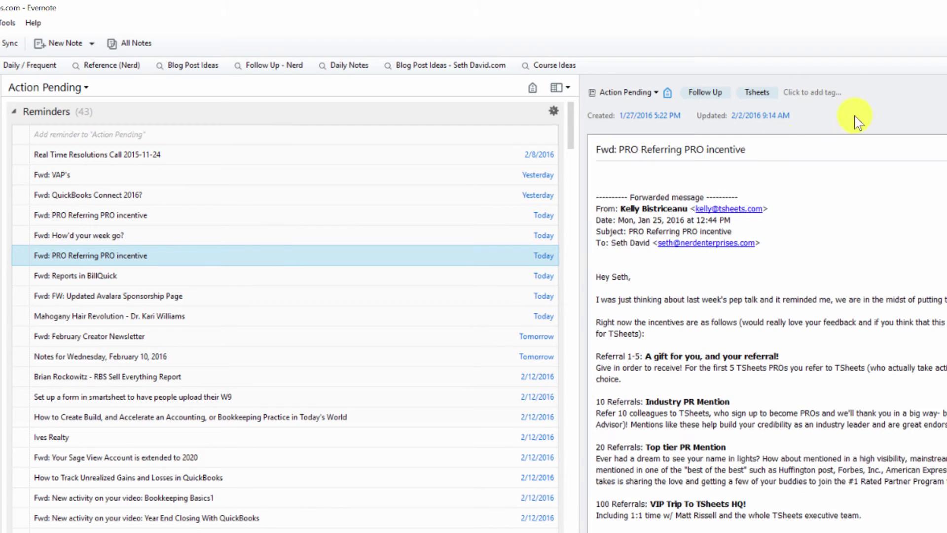
{"action": "left_click", "coordinate": [814, 91]}
{"action": "type", "text": "tod"}
{"action": "key", "text": "Return"}
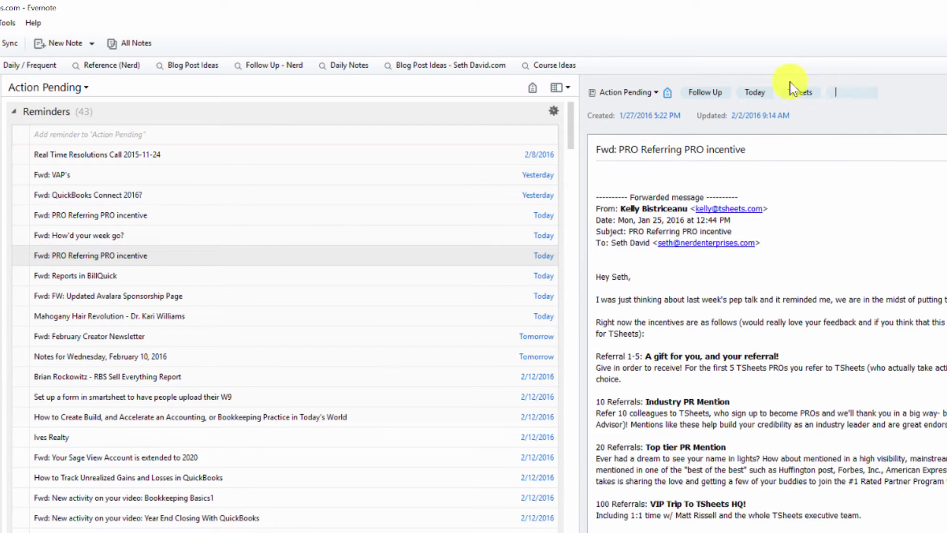
{"action": "left_click", "coordinate": [529, 277]}
{"action": "left_click", "coordinate": [944, 91]}
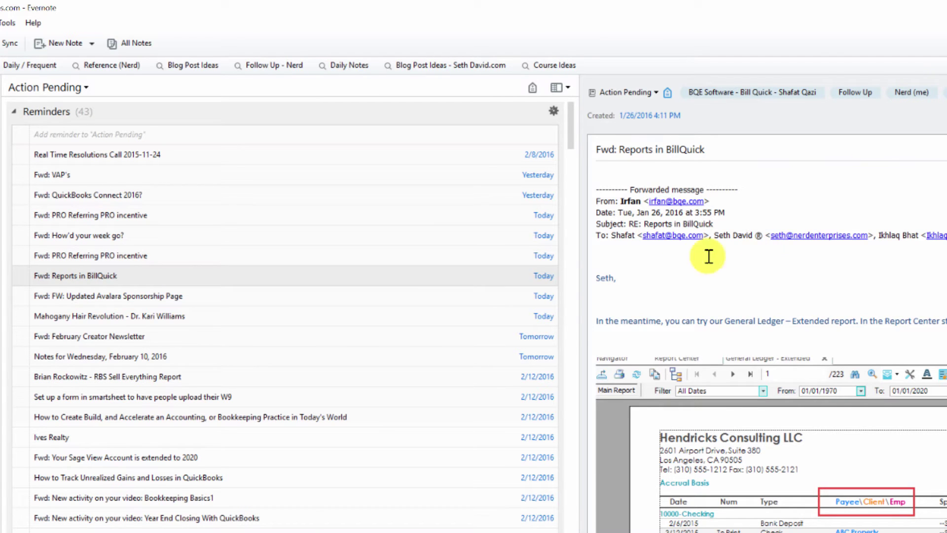
{"action": "left_click", "coordinate": [518, 297]}
{"action": "left_click", "coordinate": [807, 92]}
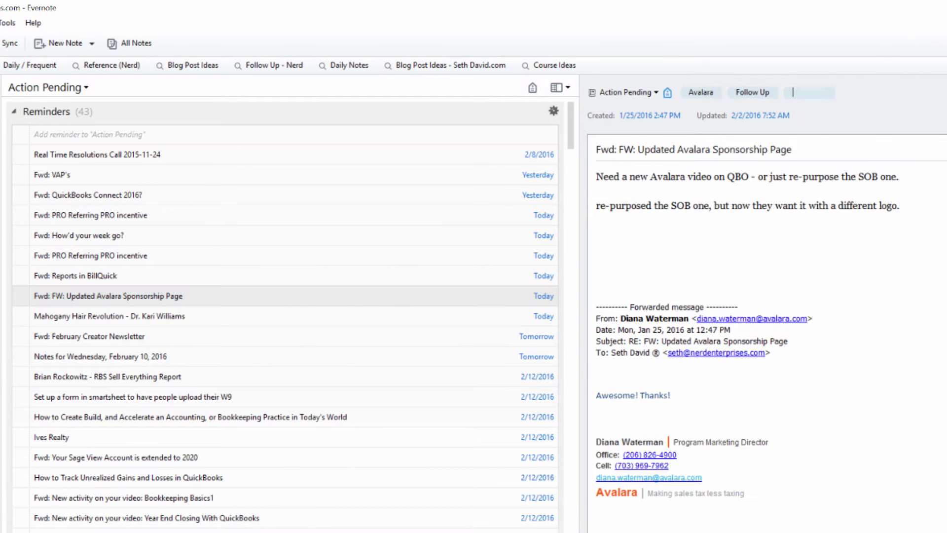
{"action": "type", "text": "today"}
{"action": "key", "text": "Return"}
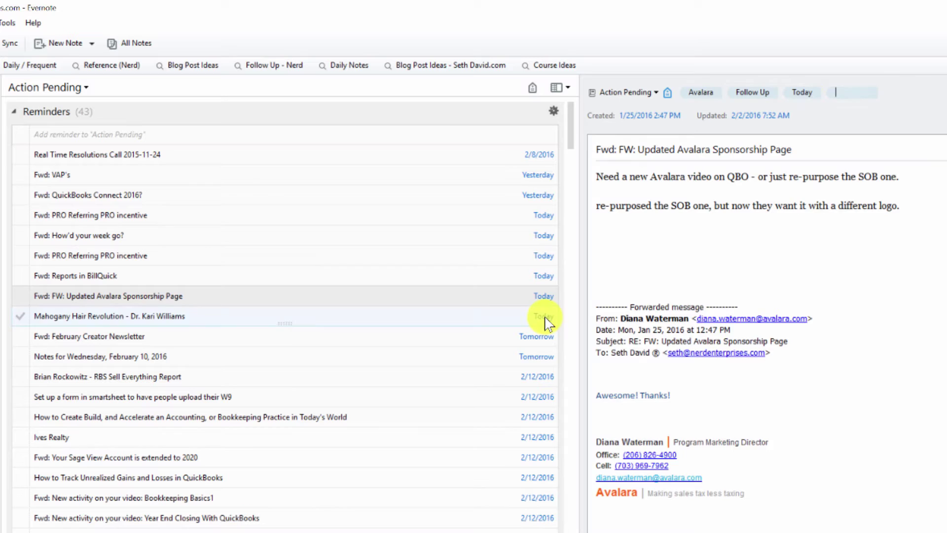
{"action": "left_click", "coordinate": [545, 316]}
{"action": "left_click", "coordinate": [938, 94]}
{"action": "type", "text": "t"}
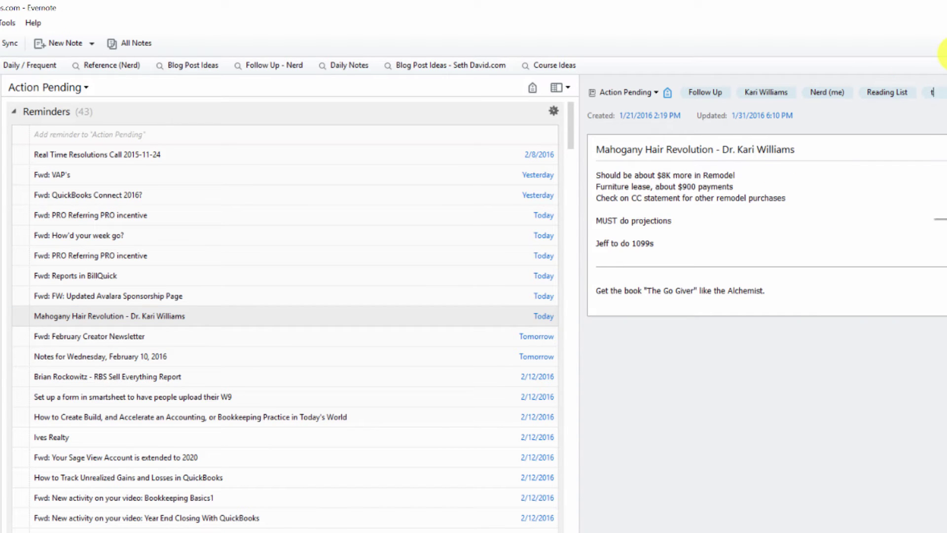
{"action": "type", "text": "oday"}
{"action": "key", "text": "Return"}
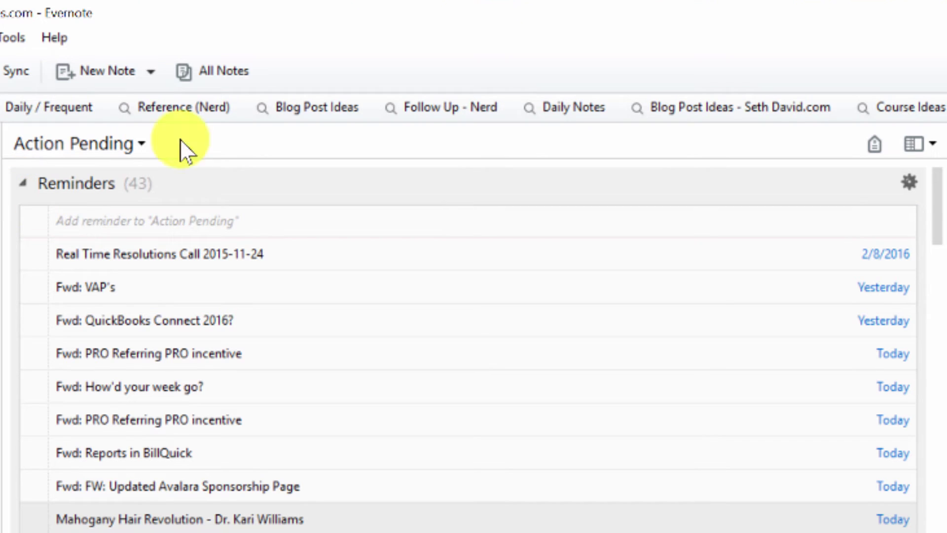
Filter Action Pending by the Today tag and select all nine matching reminder notes.
{"action": "left_click", "coordinate": [876, 146]}
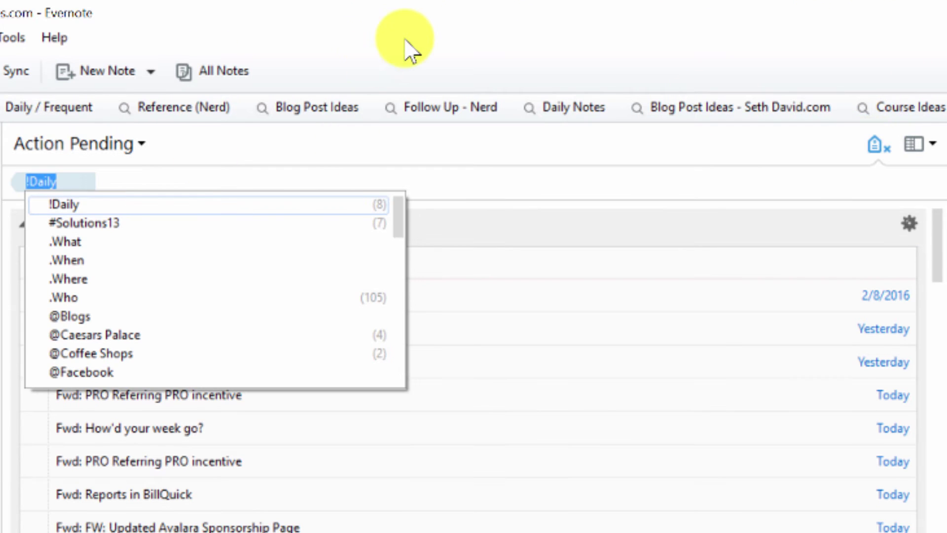
{"action": "type", "text": "today"}
{"action": "key", "text": "Return"}
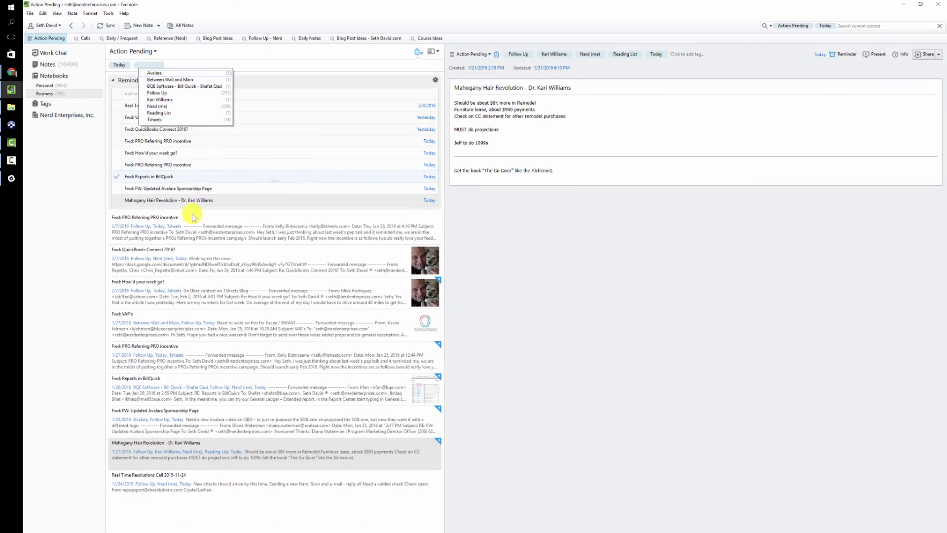
{"action": "left_click", "coordinate": [185, 165]}
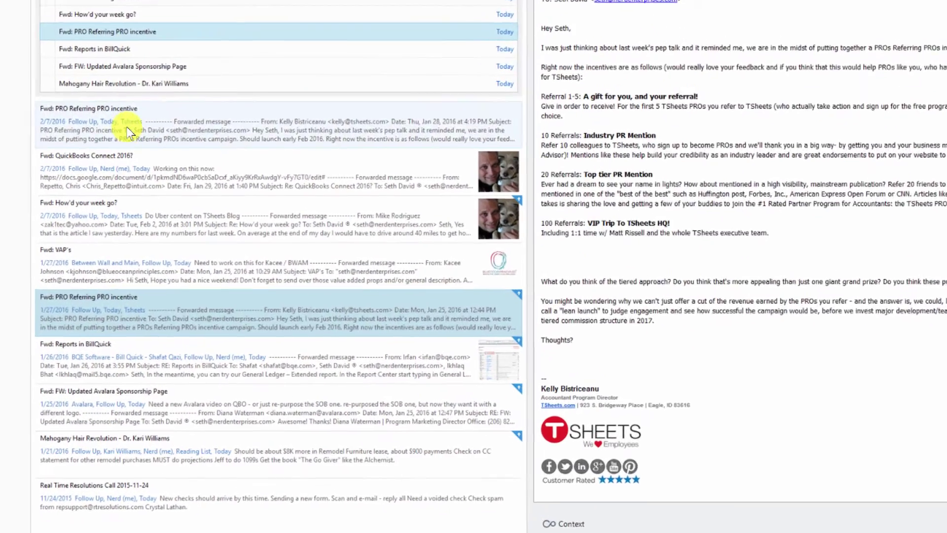
{"action": "left_click", "coordinate": [143, 102]}
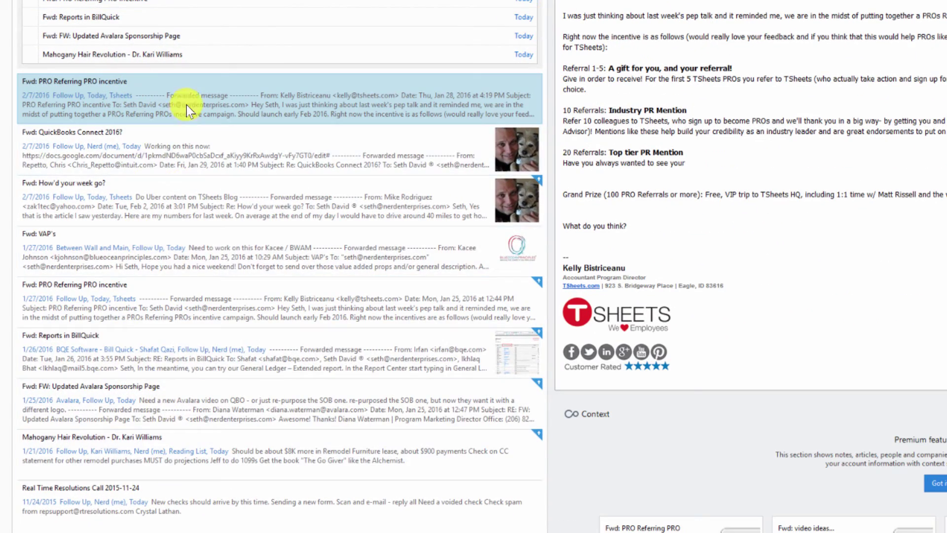
{"action": "left_click", "coordinate": [211, 504], "text": "shift"}
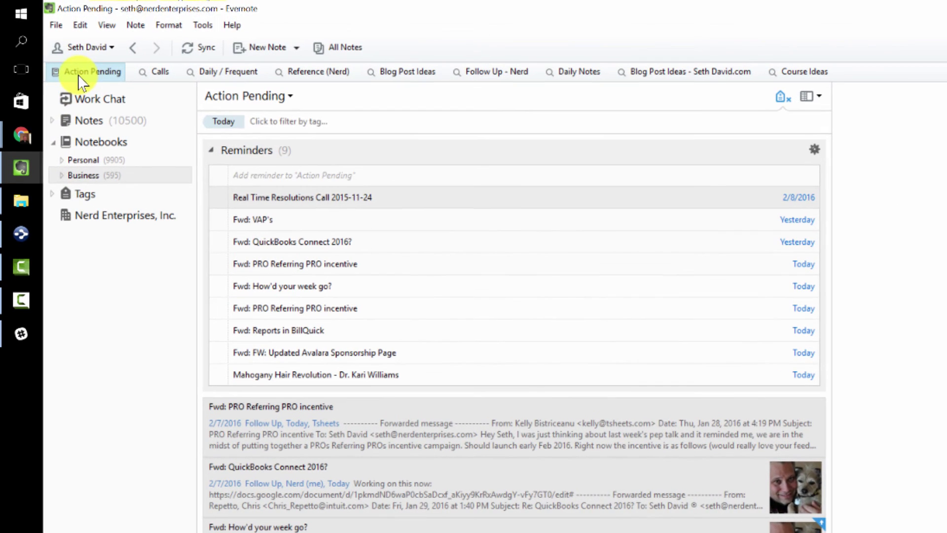
Reload Action Pending, collapse Reminders, and open the Table of Contents note in its own window.
{"action": "left_click", "coordinate": [88, 74]}
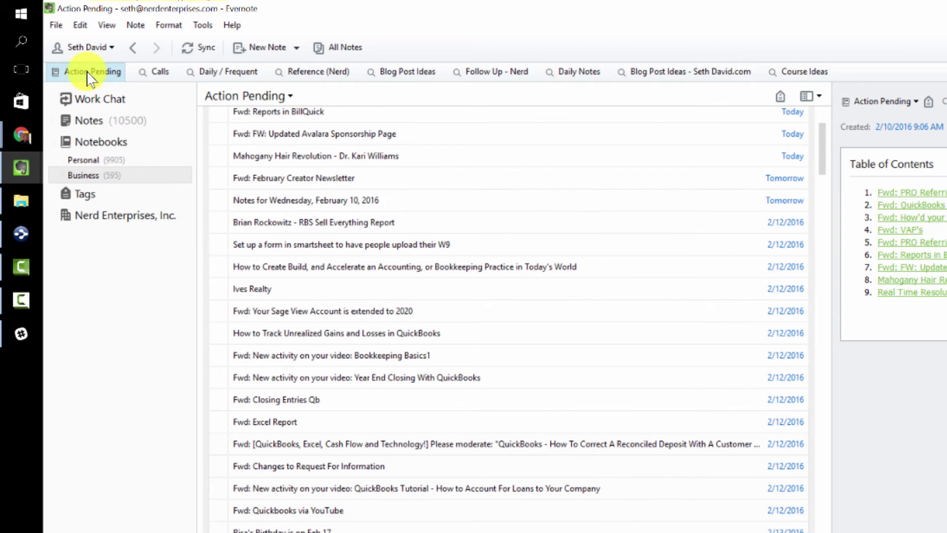
{"action": "scroll", "coordinate": [539, 259], "scroll_direction": "up", "scroll_amount": 2}
{"action": "scroll", "coordinate": [540, 258], "scroll_direction": "up", "scroll_amount": 2}
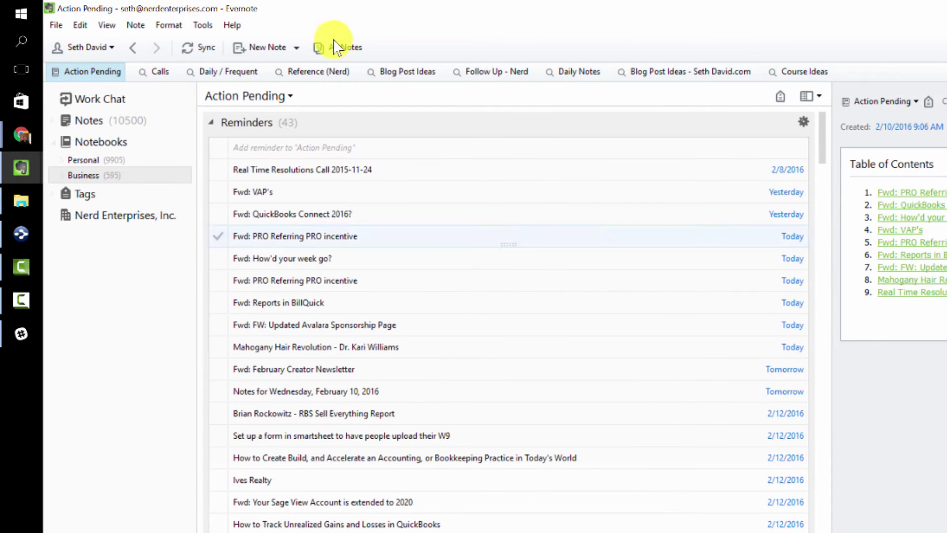
{"action": "left_click", "coordinate": [212, 123]}
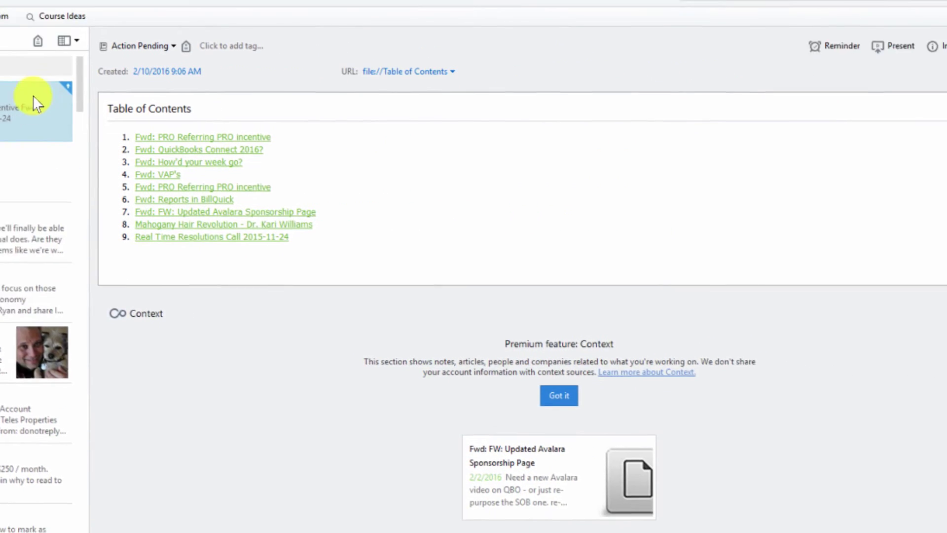
{"action": "double_click", "coordinate": [386, 195]}
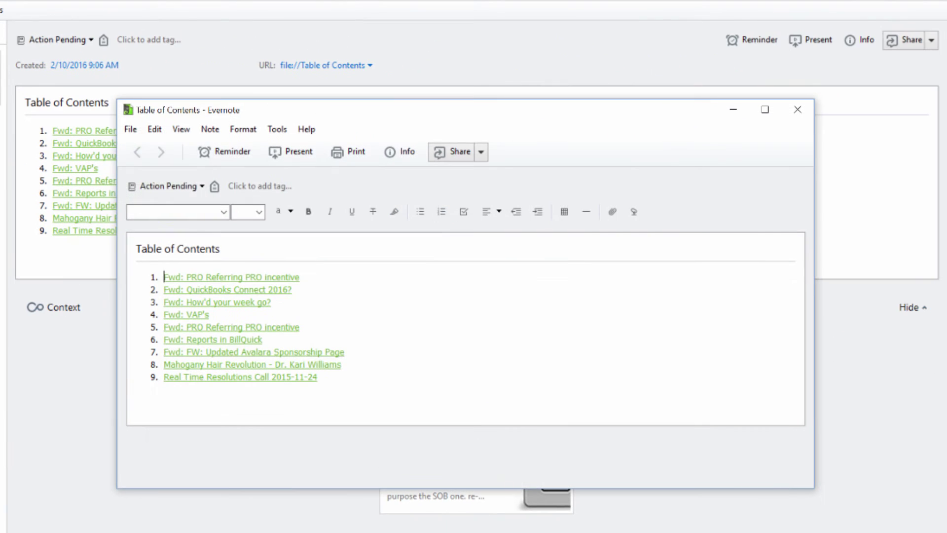
Append ' - 2/10/16' to the note title, making it 'Table of Contents - 2/10/16'.
{"action": "left_click_drag", "start_coordinate": [245, 249], "coordinate": [74, 248]}
{"action": "left_click", "coordinate": [239, 250]}
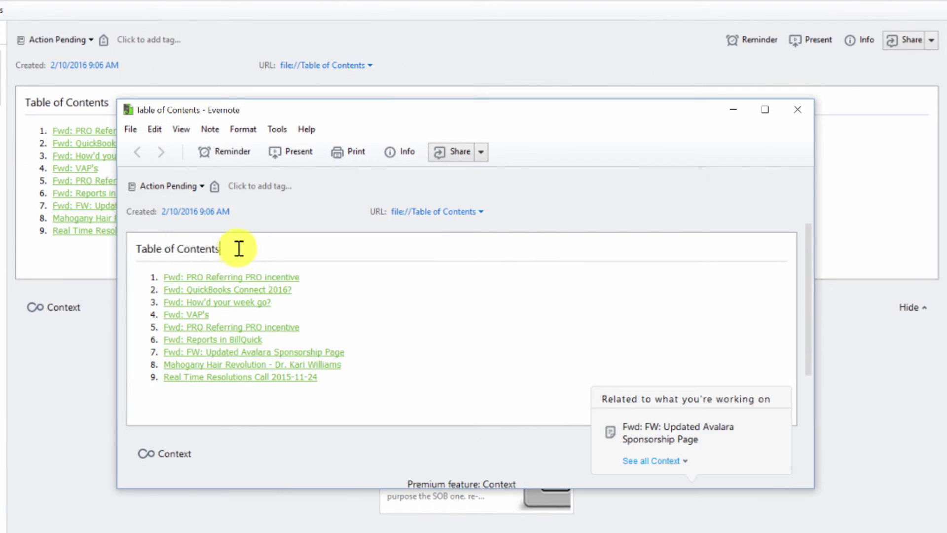
{"action": "left_click_drag", "start_coordinate": [240, 249], "coordinate": [115, 247]}
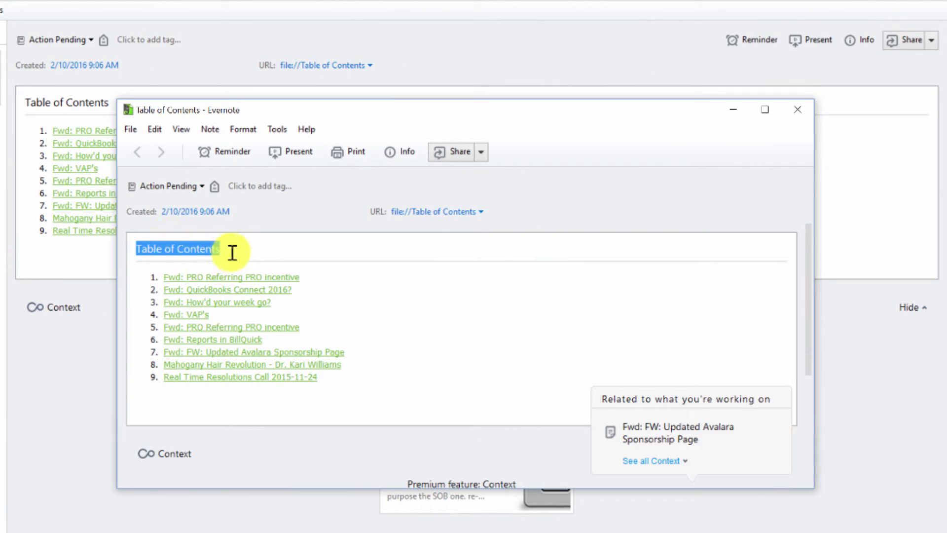
{"action": "left_click", "coordinate": [265, 245]}
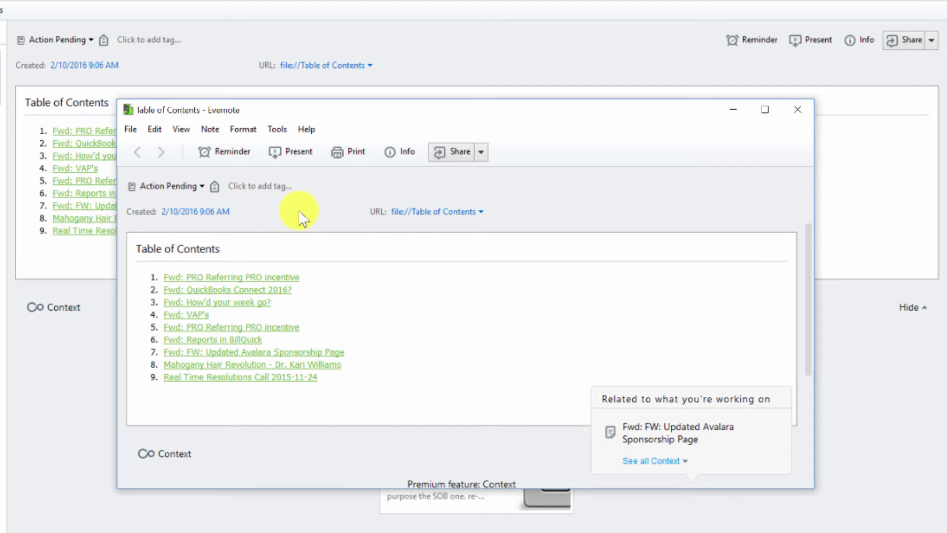
{"action": "type", "text": "- 2/"}
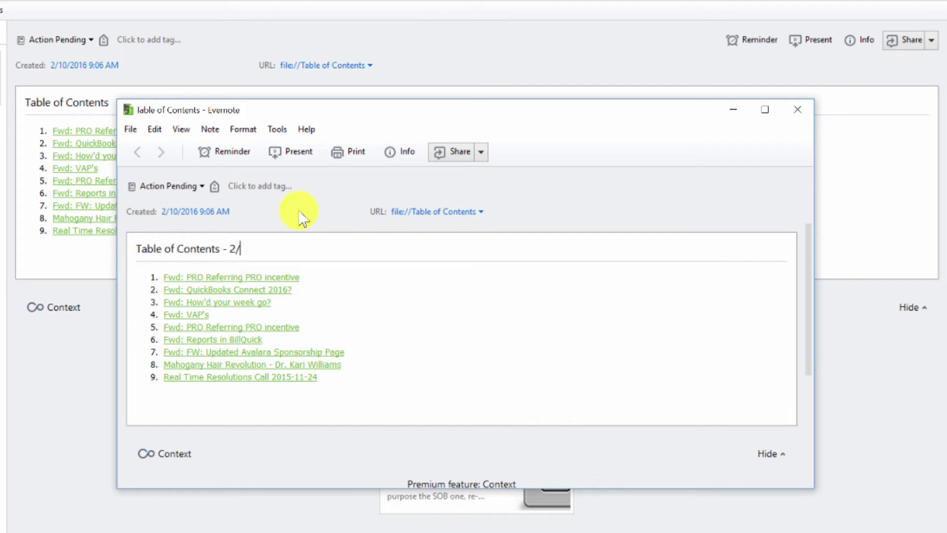
{"action": "type", "text": "10/16"}
{"action": "key", "text": "Tab"}
{"action": "left_click", "coordinate": [319, 277]}
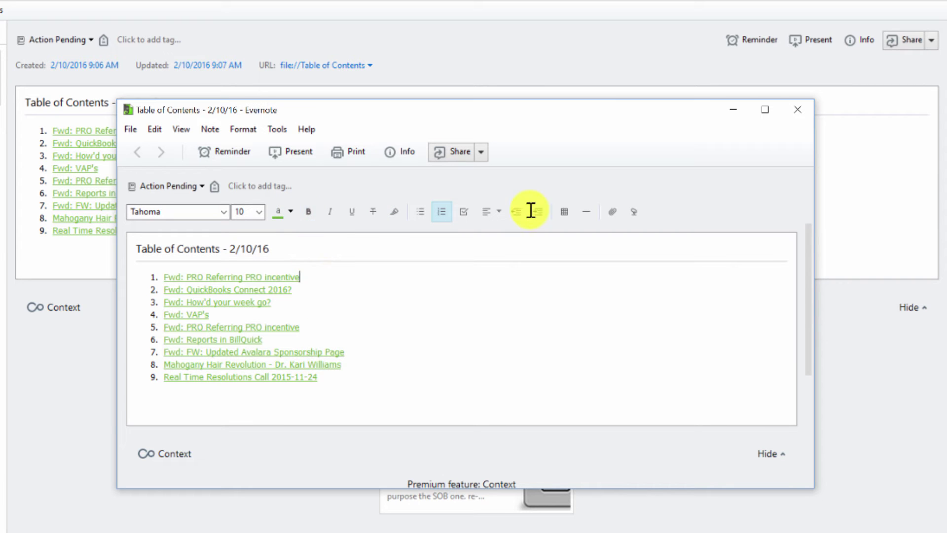
{"action": "left_click", "coordinate": [251, 278]}
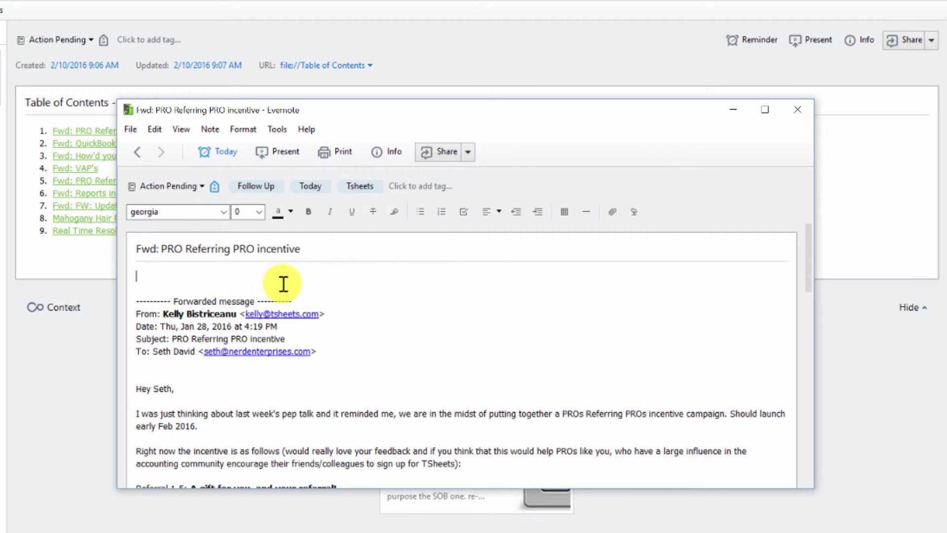
{"action": "left_click", "coordinate": [138, 153]}
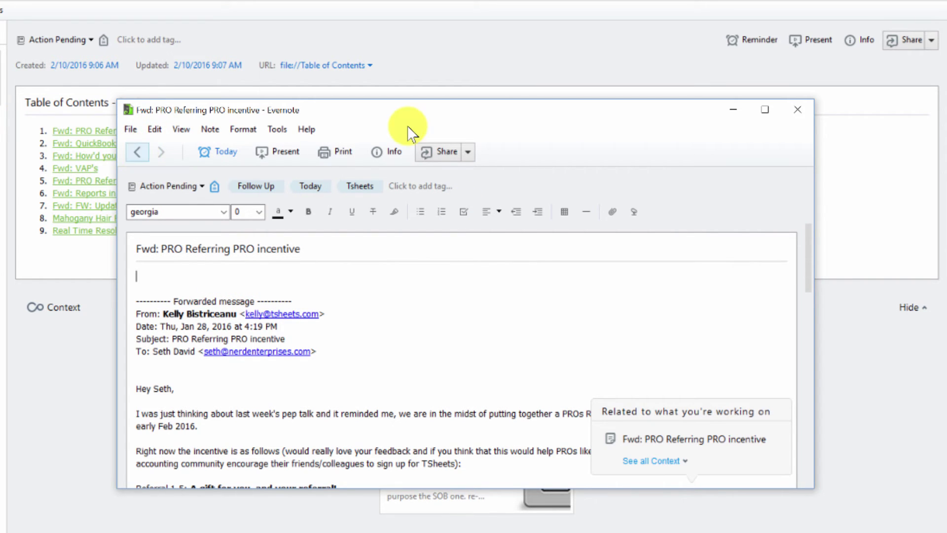
{"action": "right_click", "coordinate": [265, 278]}
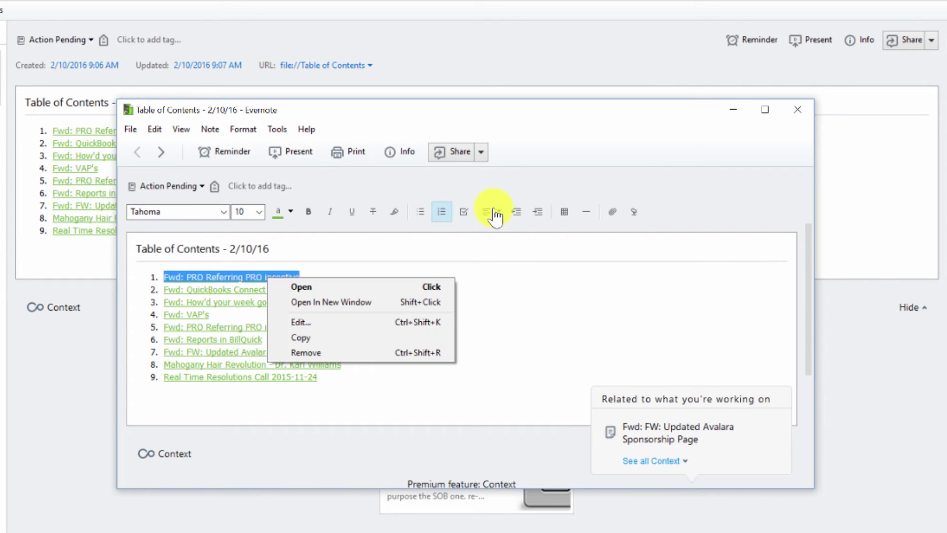
{"action": "left_click", "coordinate": [345, 302]}
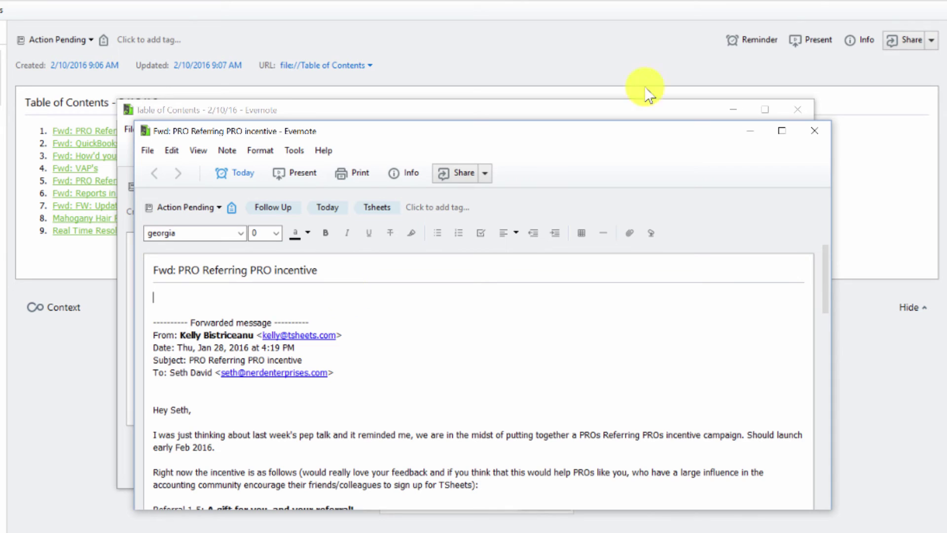
{"action": "left_click", "coordinate": [814, 130]}
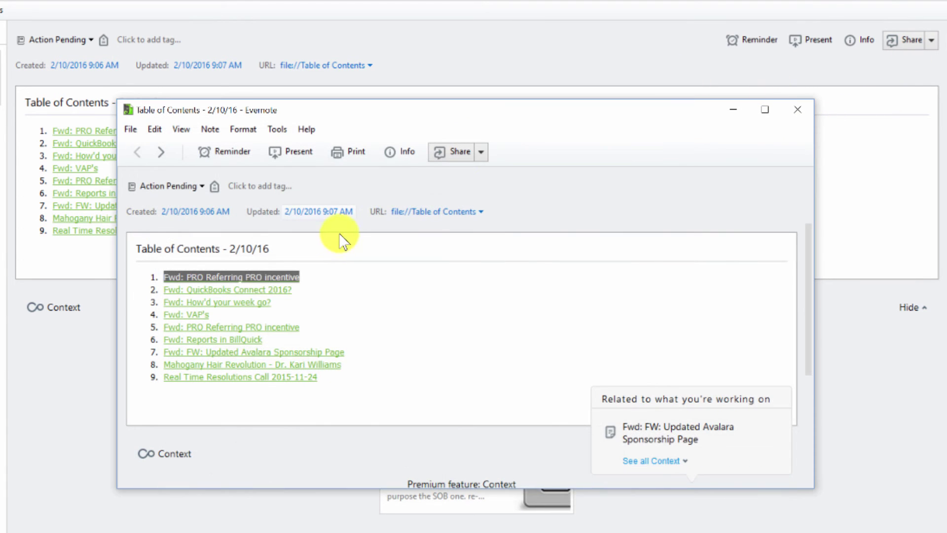
{"action": "left_click", "coordinate": [315, 290]}
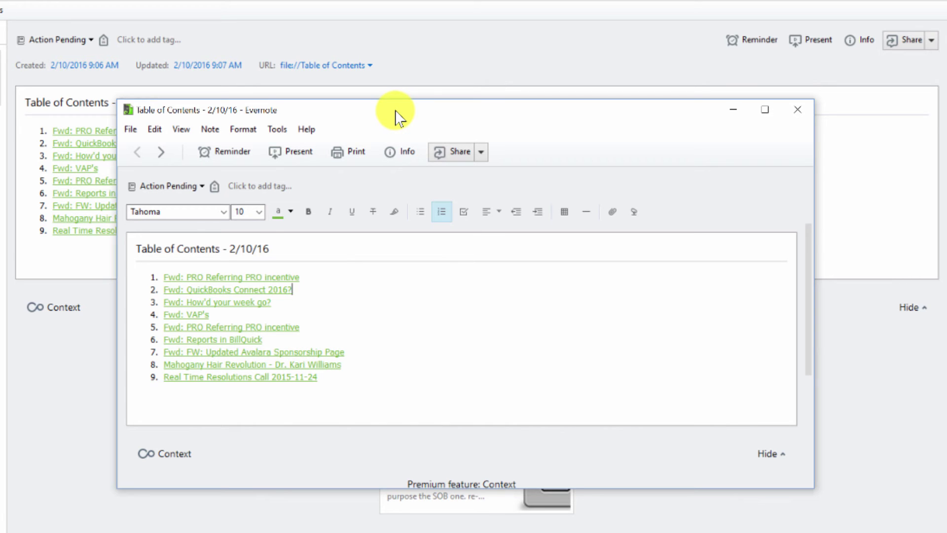
{"action": "left_click_drag", "start_coordinate": [397, 115], "coordinate": [340, 137]}
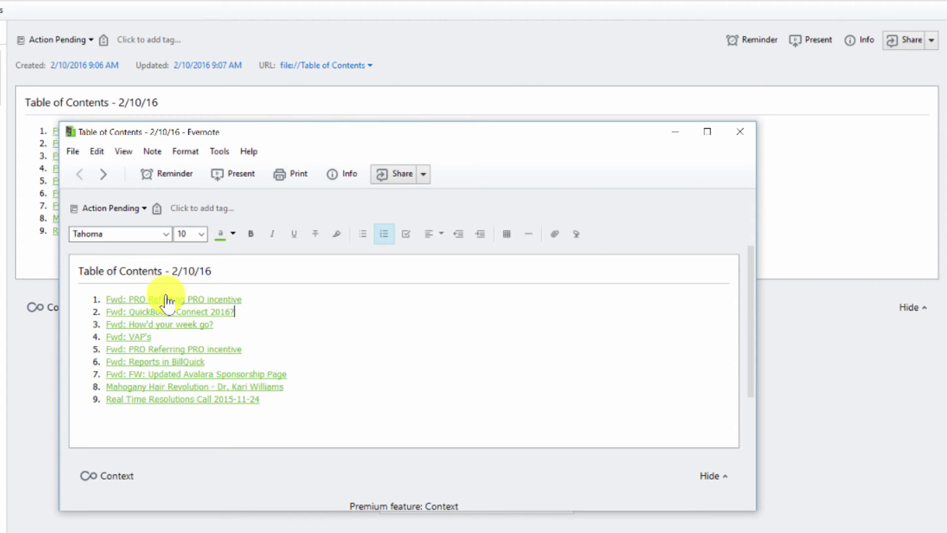
{"action": "right_click", "coordinate": [139, 339]}
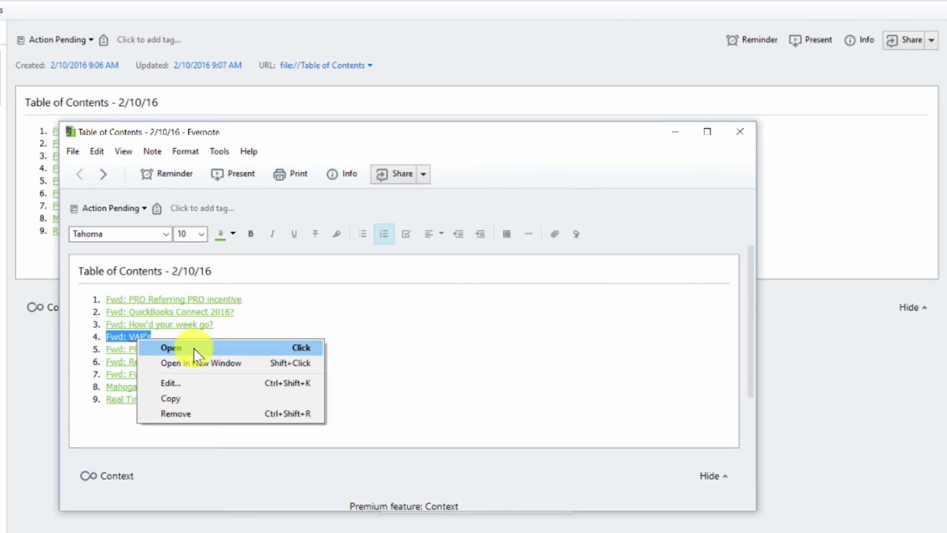
{"action": "left_click", "coordinate": [199, 373]}
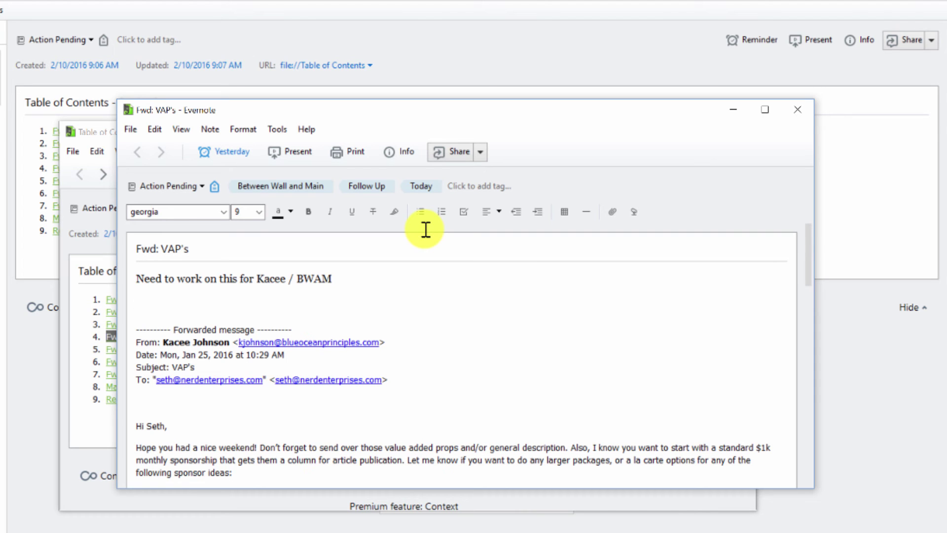
{"action": "left_click", "coordinate": [226, 153]}
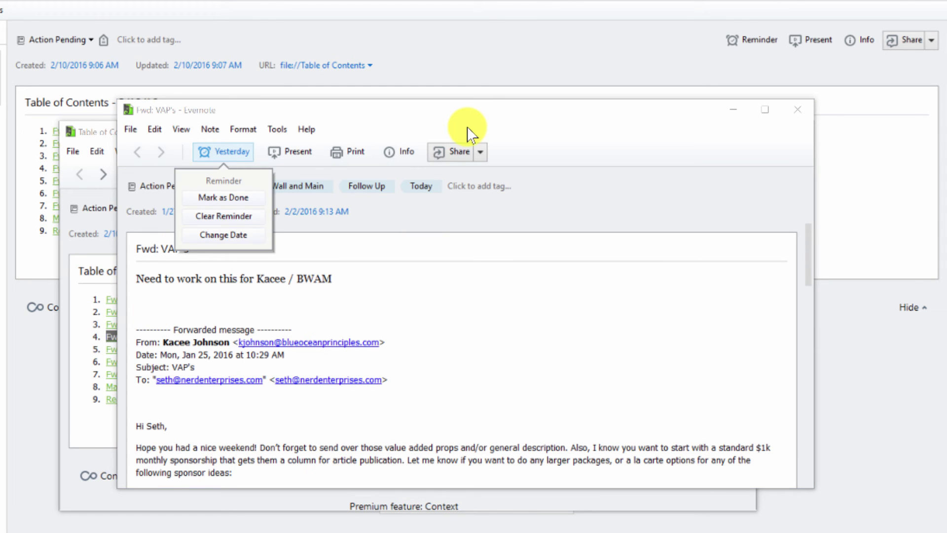
{"action": "left_click", "coordinate": [161, 304]}
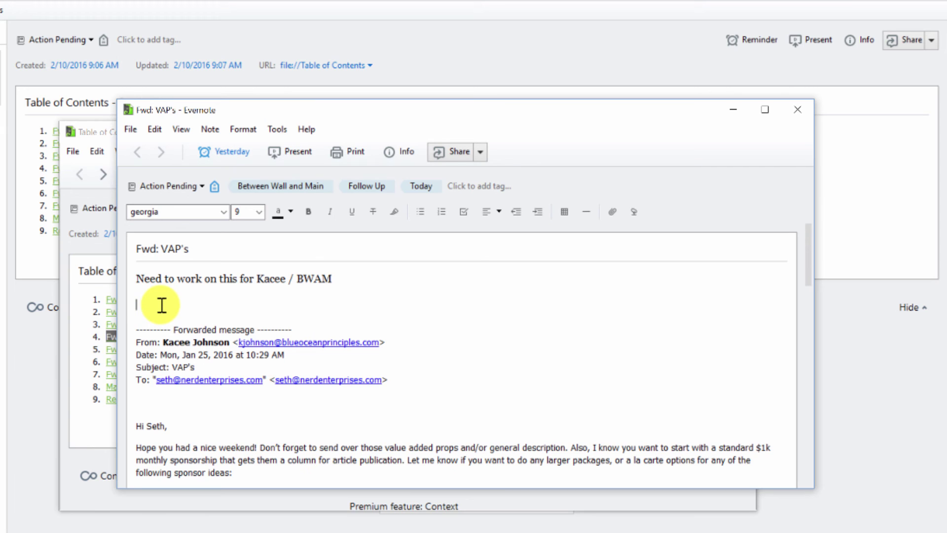
{"action": "left_click", "coordinate": [227, 151]}
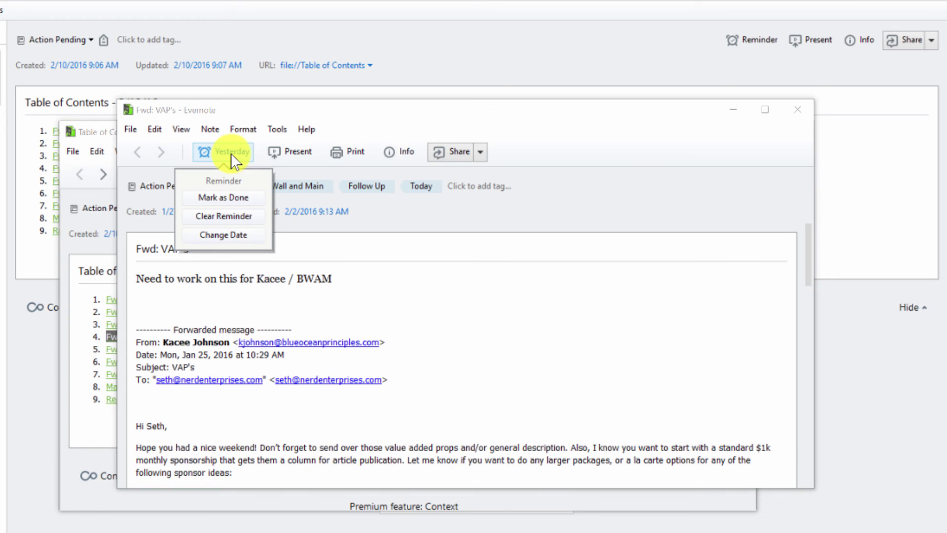
{"action": "left_click", "coordinate": [207, 235]}
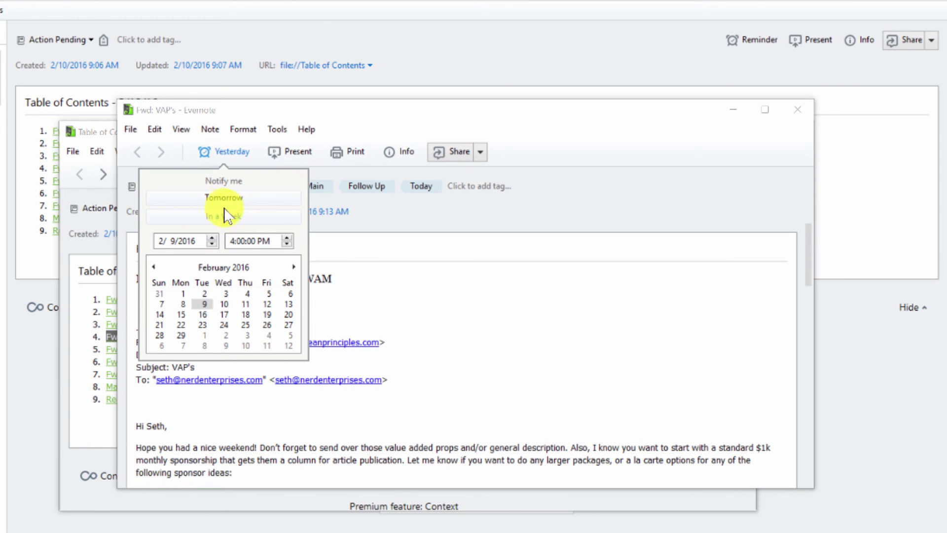
{"action": "left_click", "coordinate": [419, 294]}
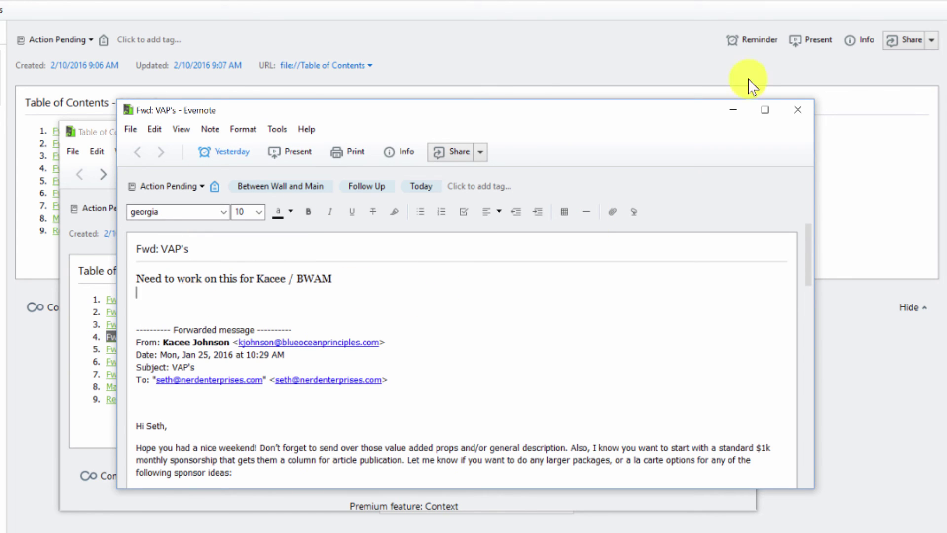
{"action": "left_click", "coordinate": [798, 113]}
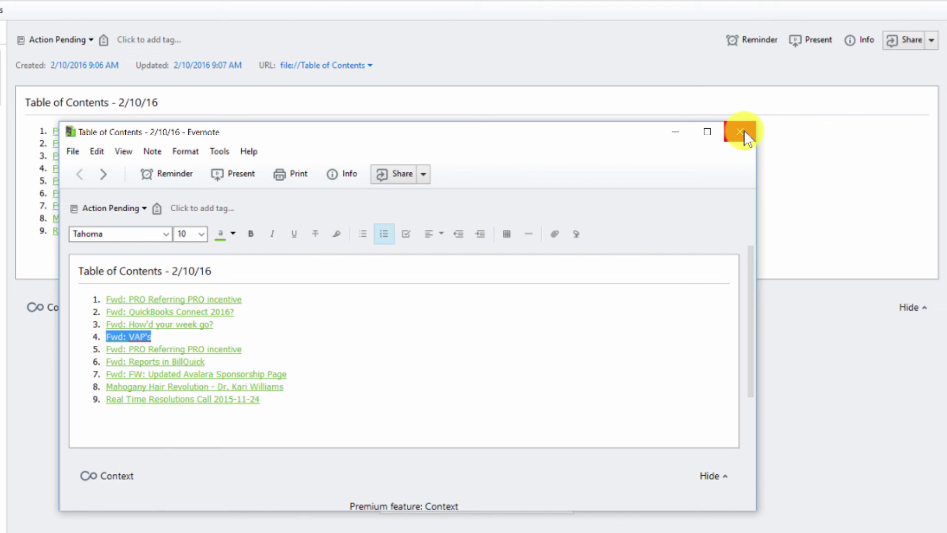
Close the separate 'Table of Contents - 2/10/16' note window.
{"action": "left_click", "coordinate": [742, 132]}
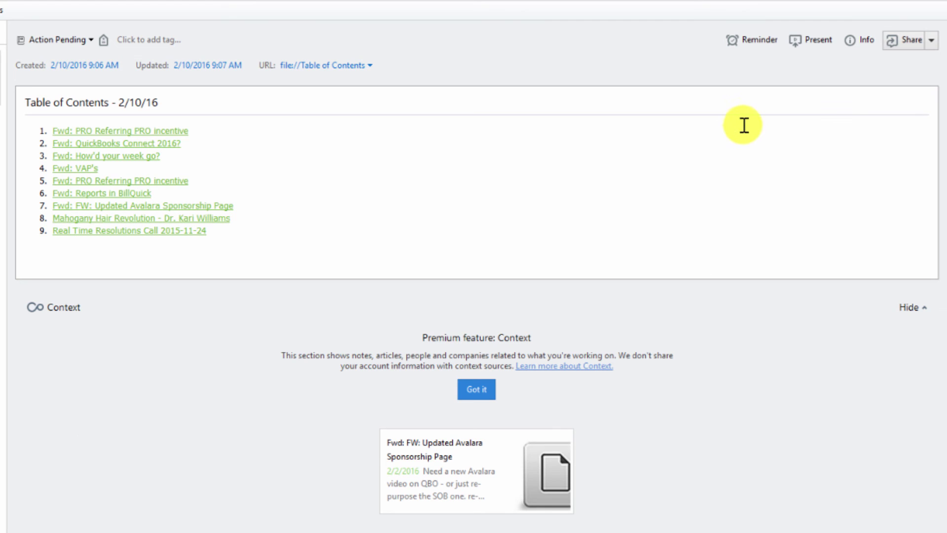